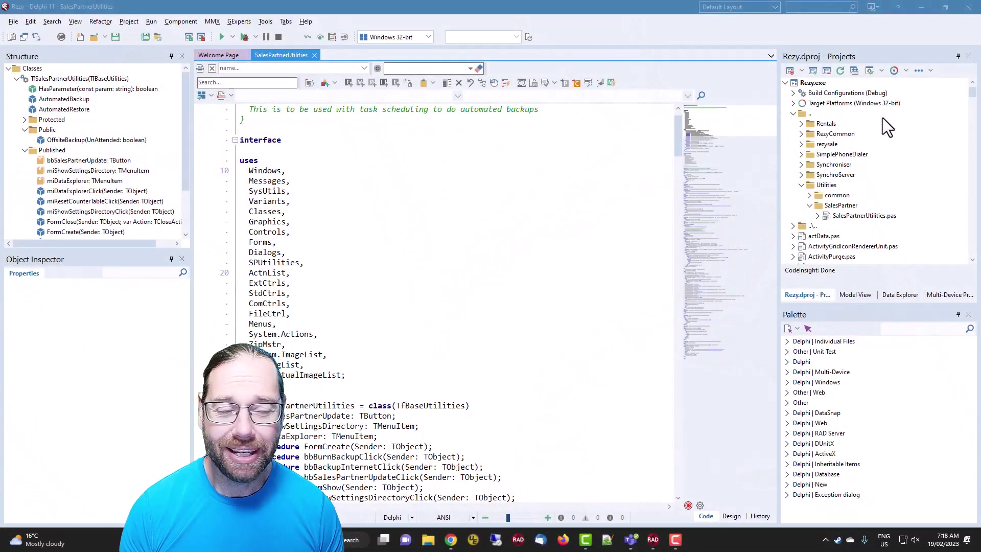
Step: Collapse the Rezy.exe node so the SalesPartner group's four projects show
{"action": "left_click", "coordinate": [825, 92]}
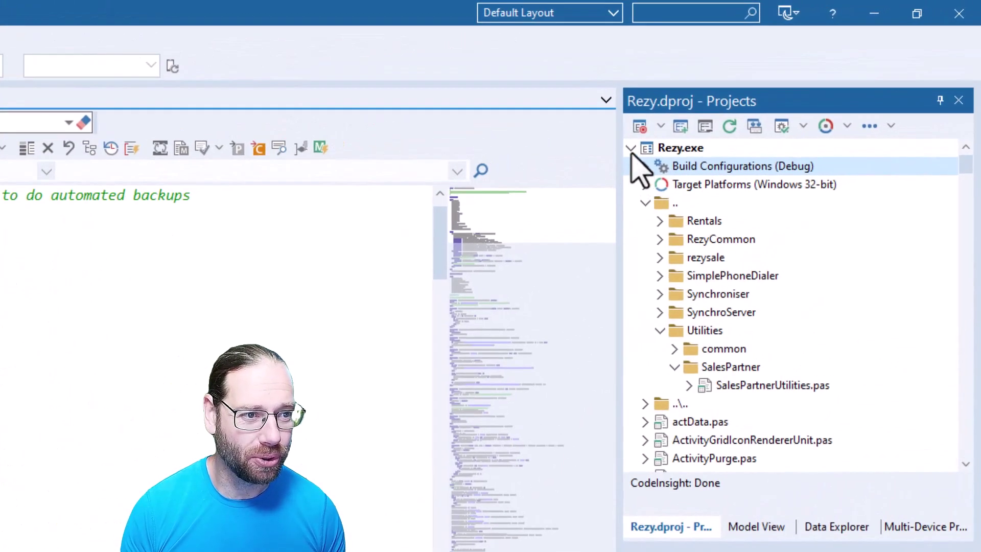
Step: Activate Release under Rezy.exe's Build Configurations, then collapse the Rezy.exe node
{"action": "left_click", "coordinate": [794, 83]}
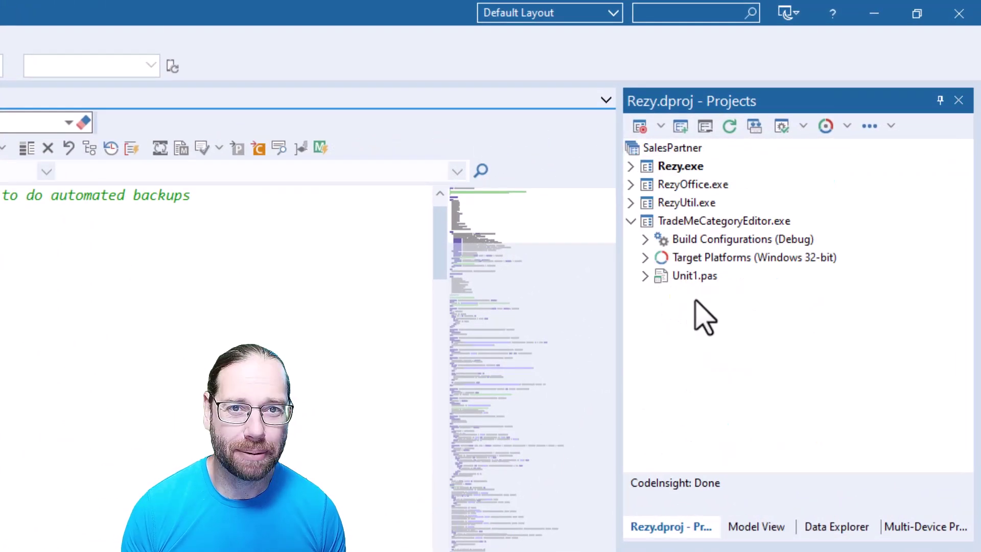
{"action": "left_click", "coordinate": [631, 166]}
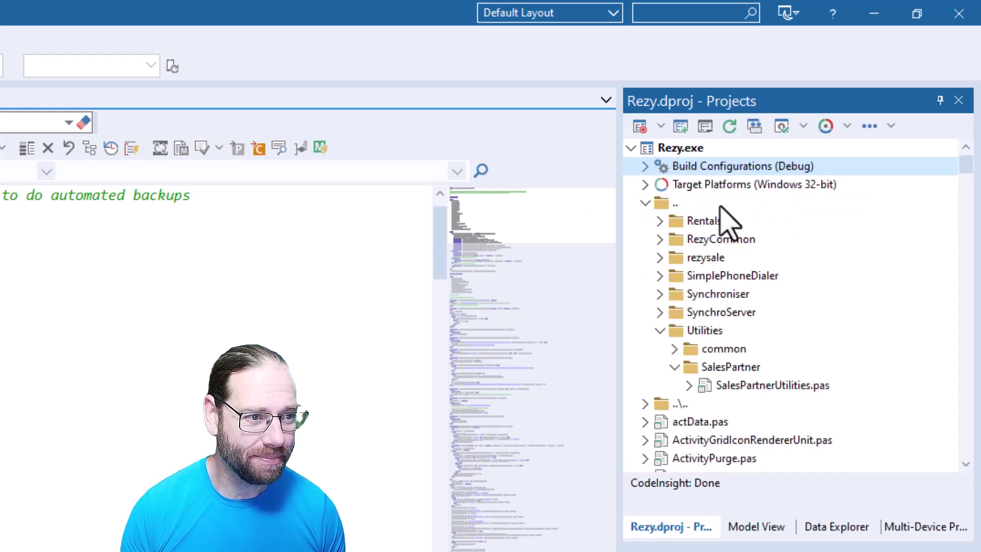
{"action": "left_click", "coordinate": [646, 166]}
{"action": "left_click", "coordinate": [705, 184]}
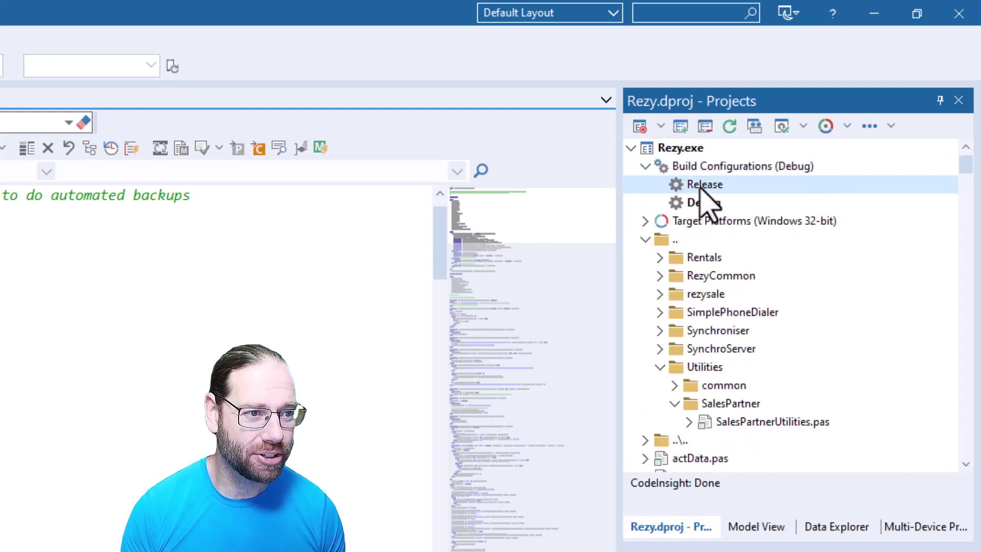
{"action": "double_click", "coordinate": [705, 184]}
{"action": "left_click", "coordinate": [646, 166]}
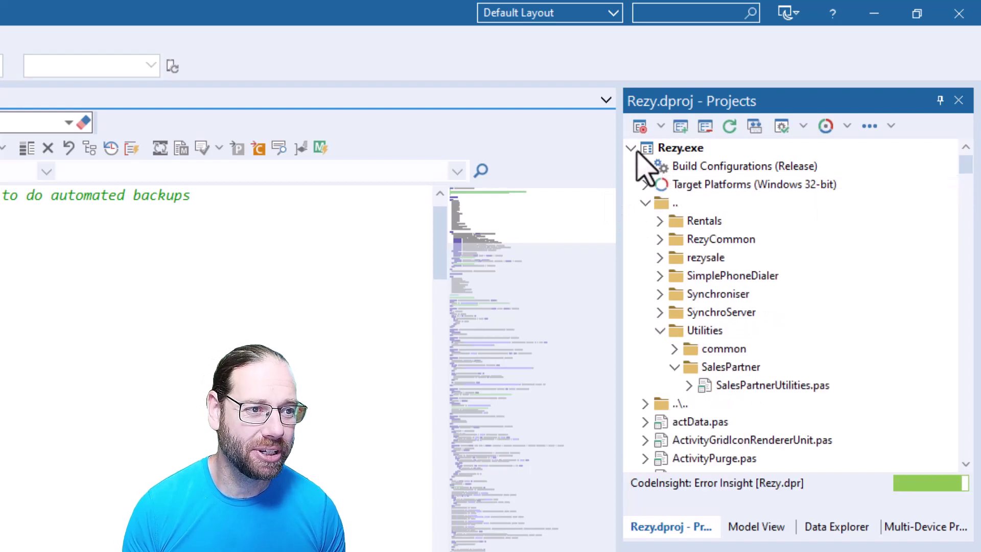
{"action": "left_click", "coordinate": [631, 148]}
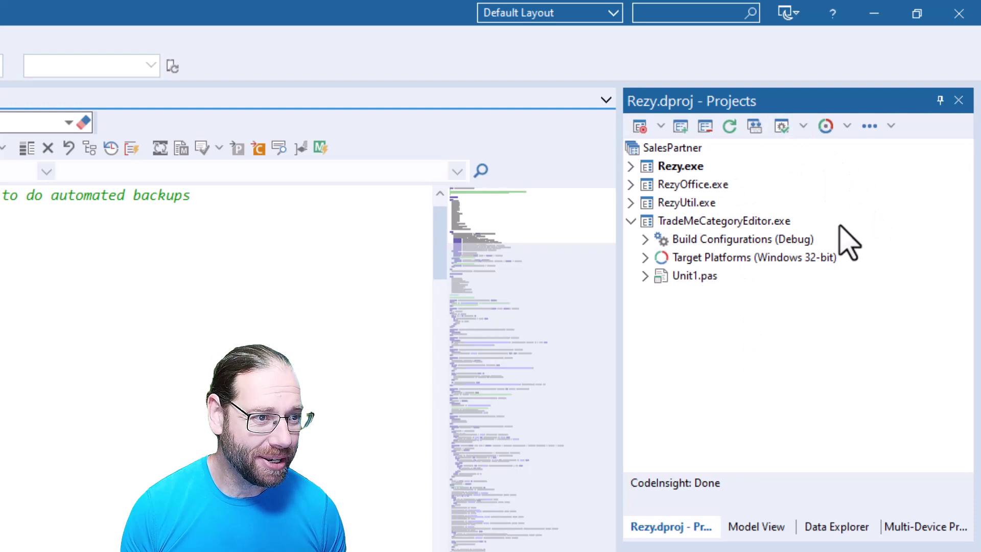
Step: Set every group project to Release from the Set active configuration dropdown, checking RezyOffice.exe
{"action": "left_click", "coordinate": [783, 127]}
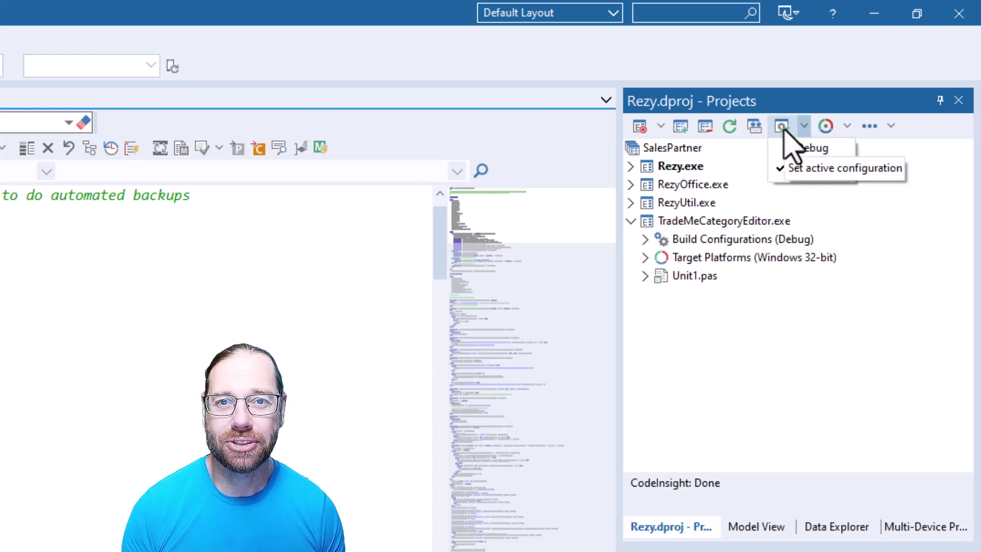
{"action": "left_click", "coordinate": [810, 147]}
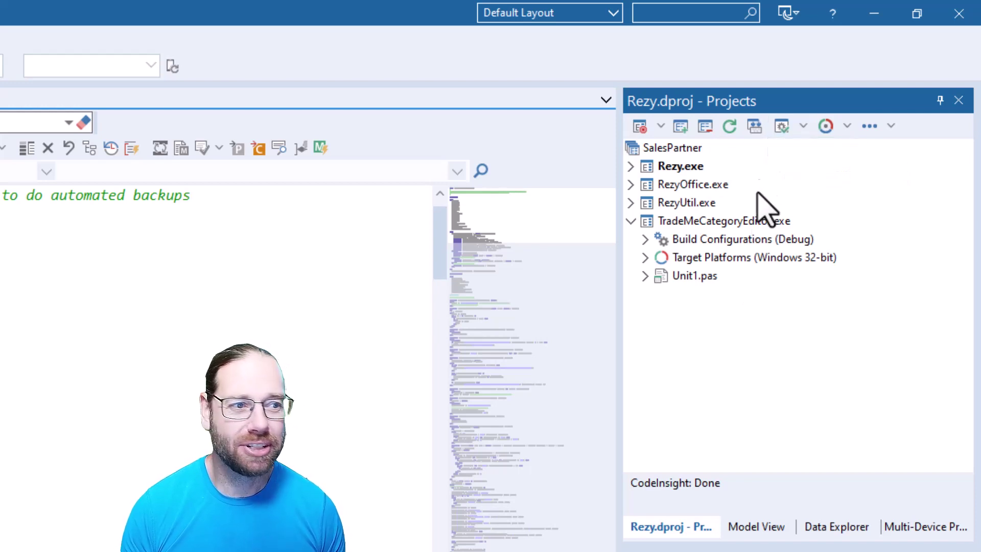
{"action": "left_click", "coordinate": [783, 126]}
{"action": "left_click", "coordinate": [810, 166]}
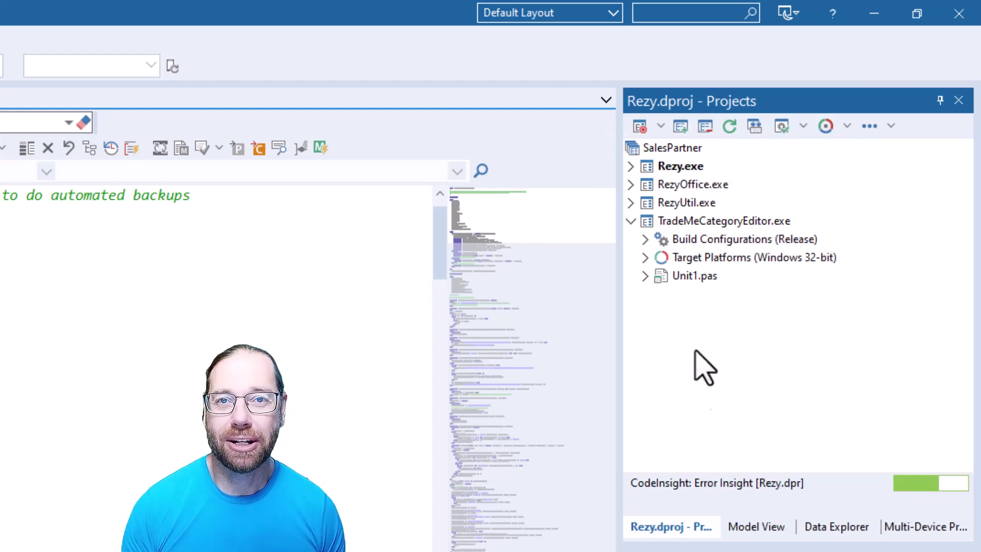
{"action": "left_click", "coordinate": [630, 184]}
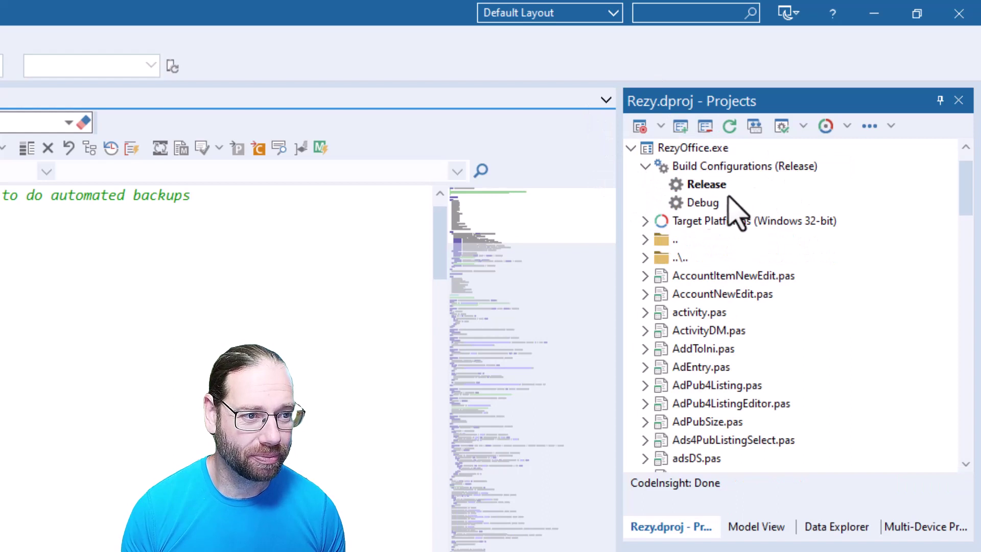
{"action": "left_click", "coordinate": [631, 148]}
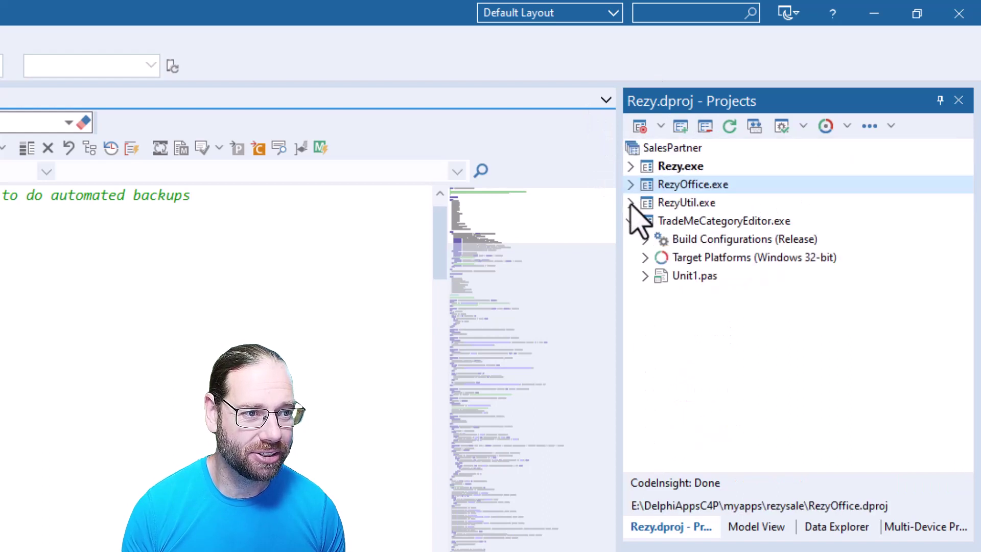
Step: Switch all projects back to Debug and confirm it on RezyOffice.exe
{"action": "left_click", "coordinate": [803, 126]}
{"action": "left_click", "coordinate": [813, 165]}
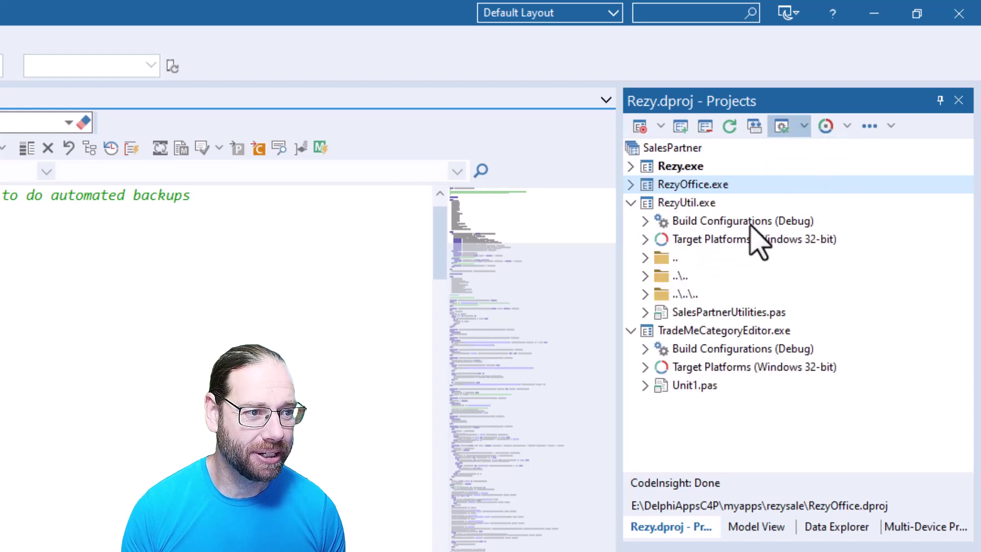
{"action": "left_click", "coordinate": [630, 184]}
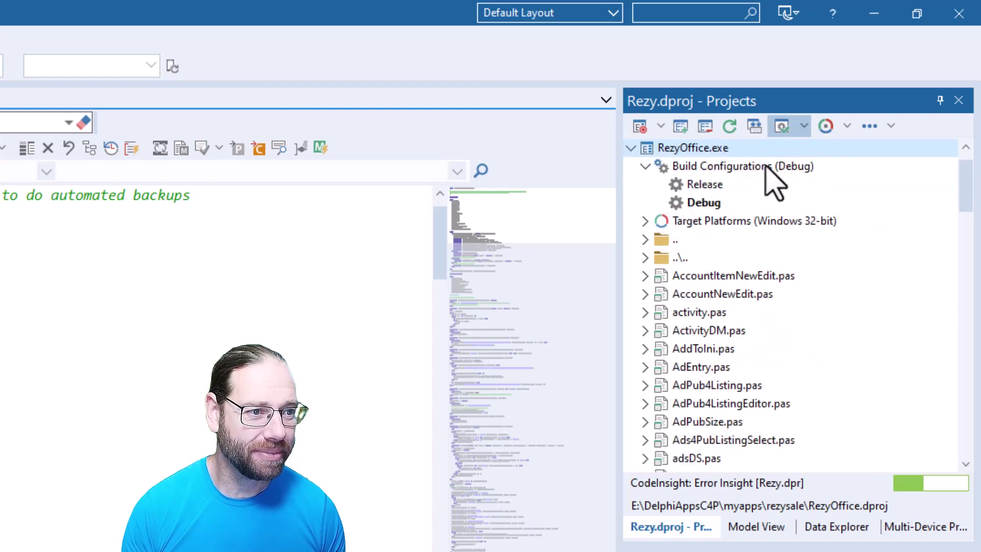